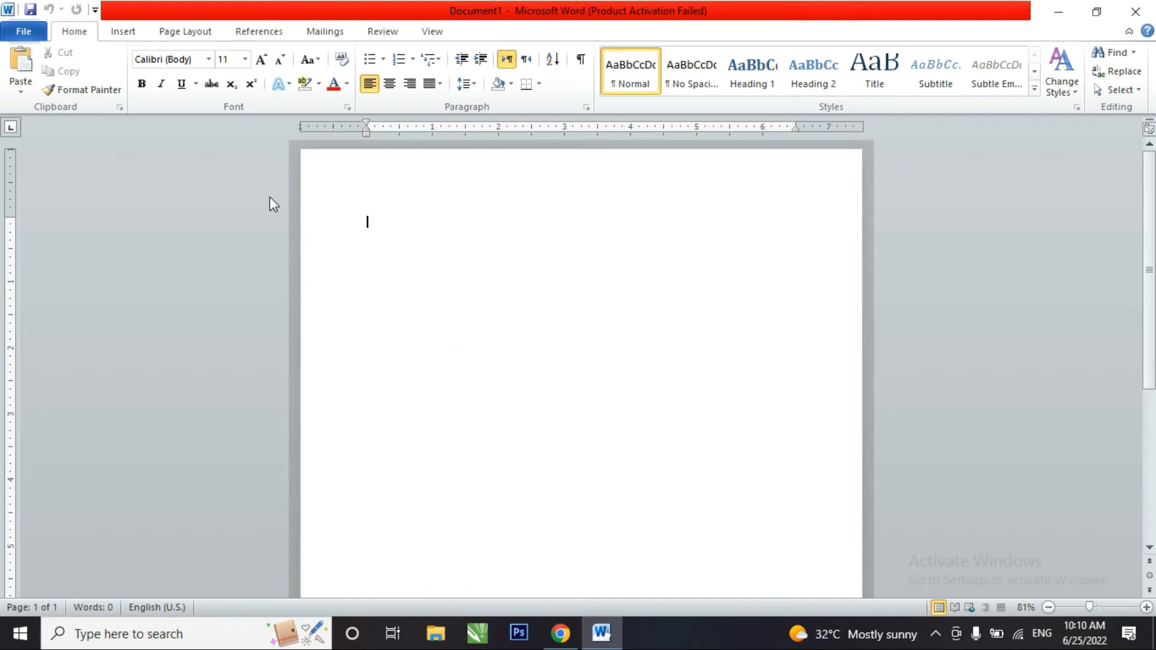
- Try the Legal (8.5" x 14") and A4 (8.27" x 11.69") paper sizes on the blank document
left_click(160, 37)
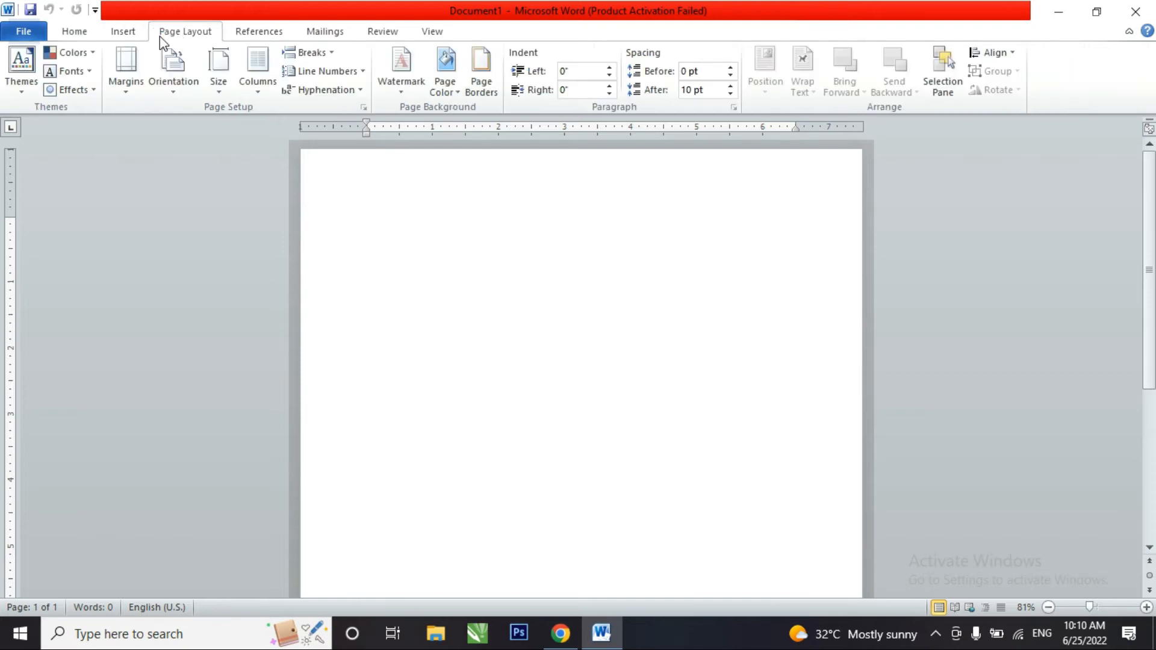
left_click(220, 71)
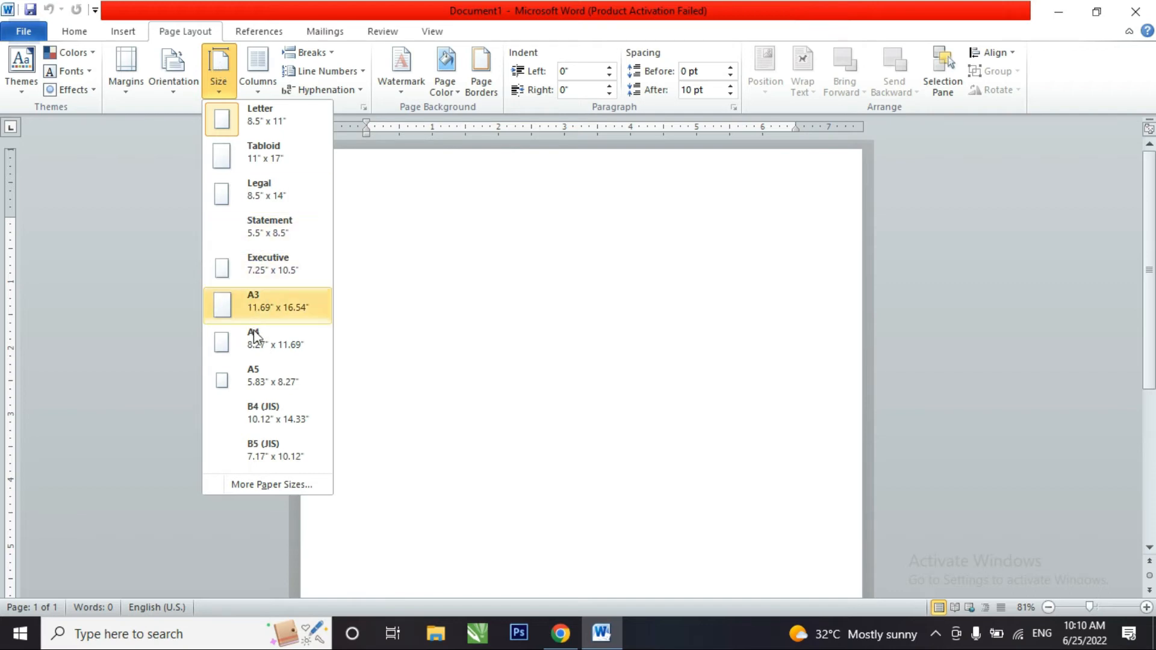
left_click(266, 197)
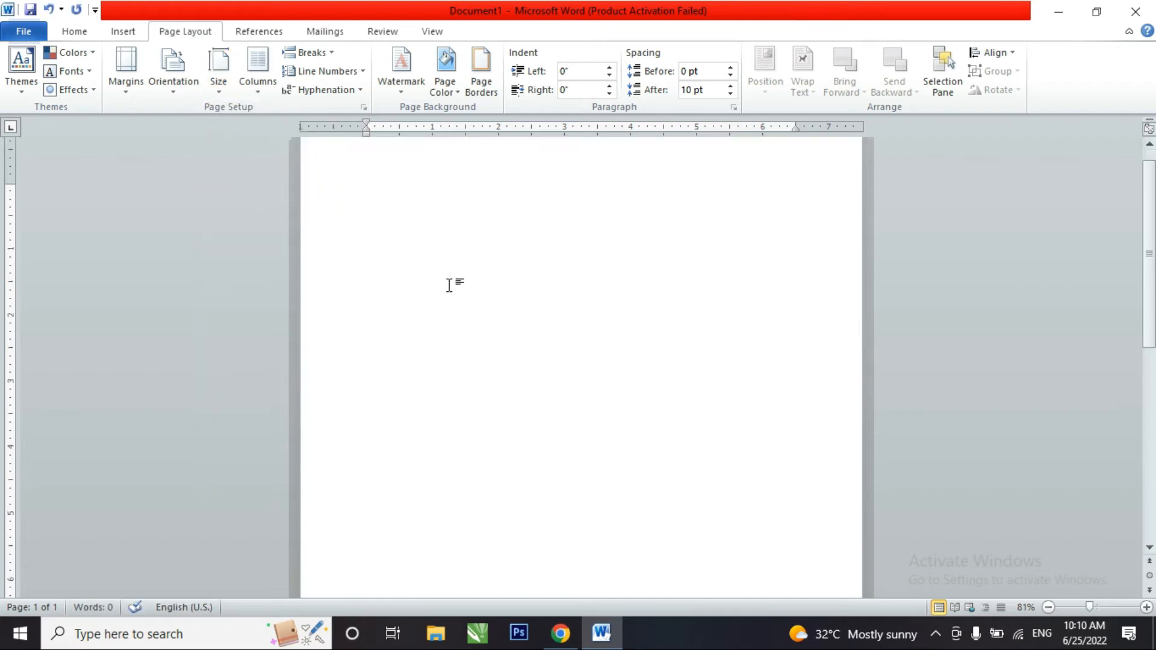
scroll(449, 285, "down", 5, "ctrl")
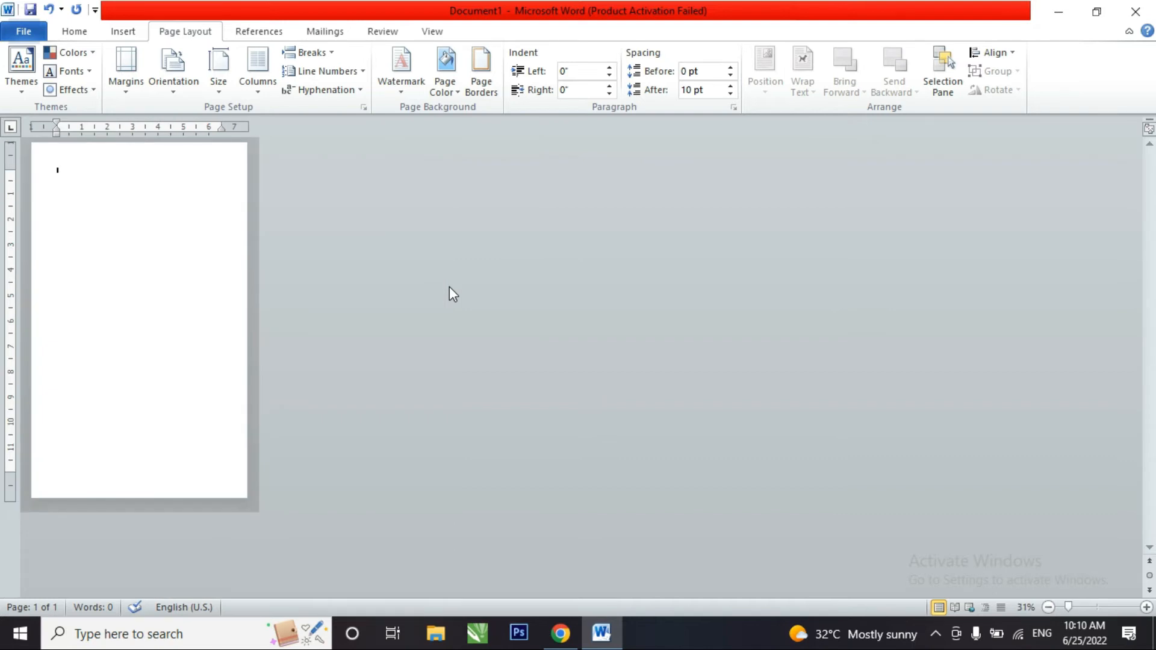
left_click(218, 67)
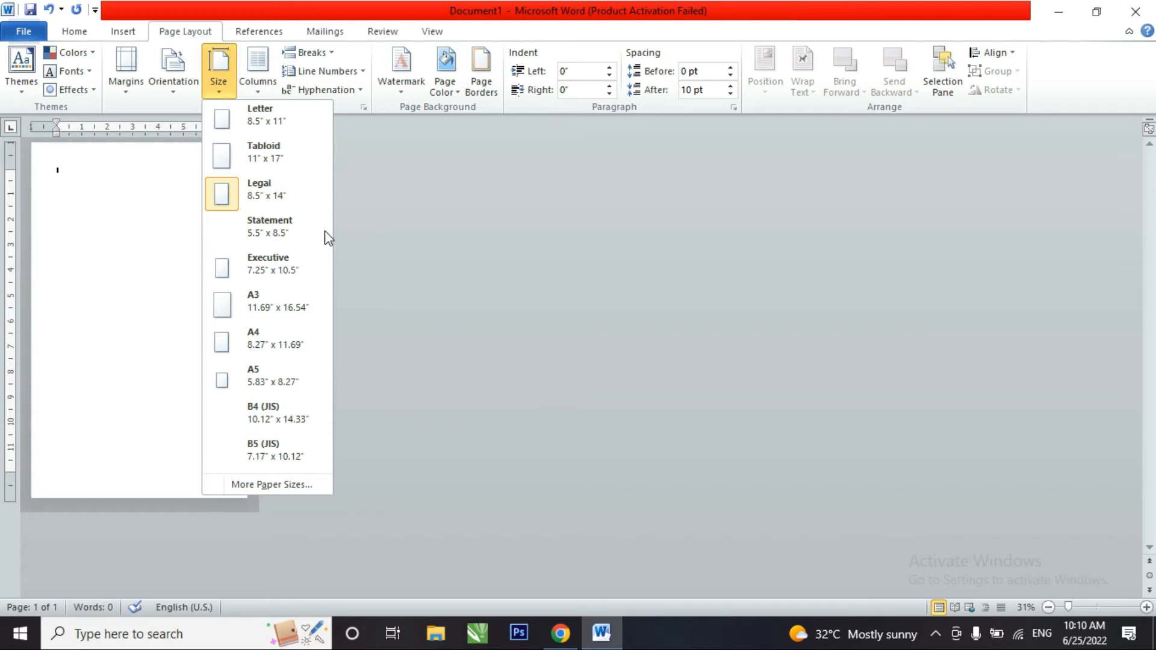
left_click(284, 355)
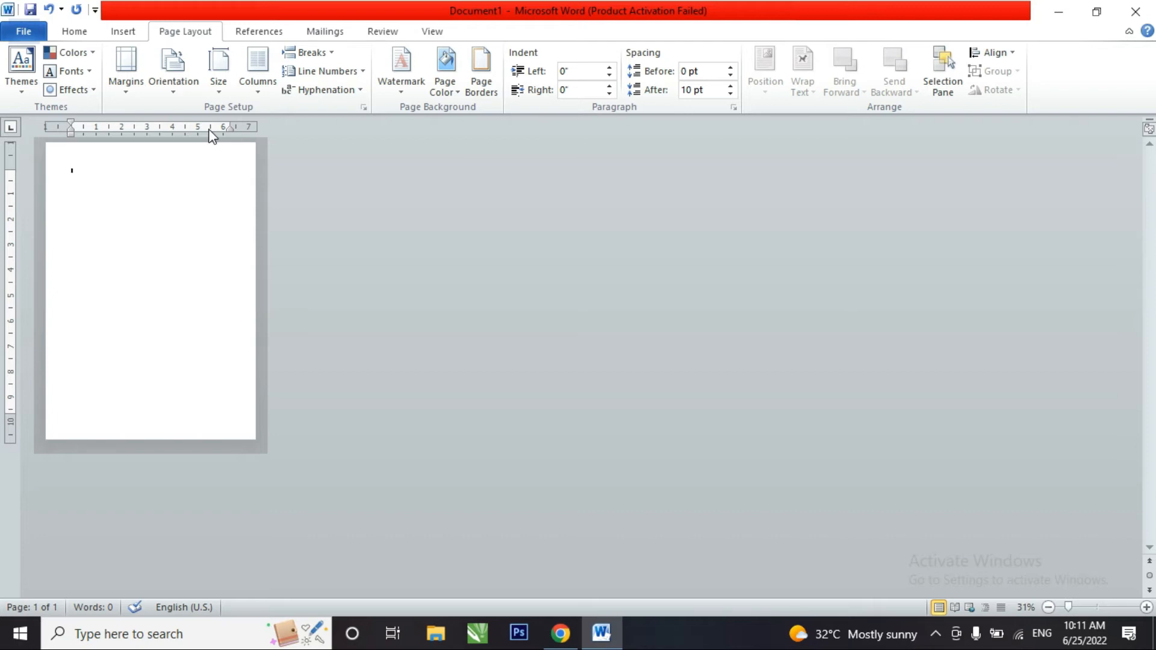
- Open the detailed paper size settings and choose Custom size as the paper size
left_click(217, 66)
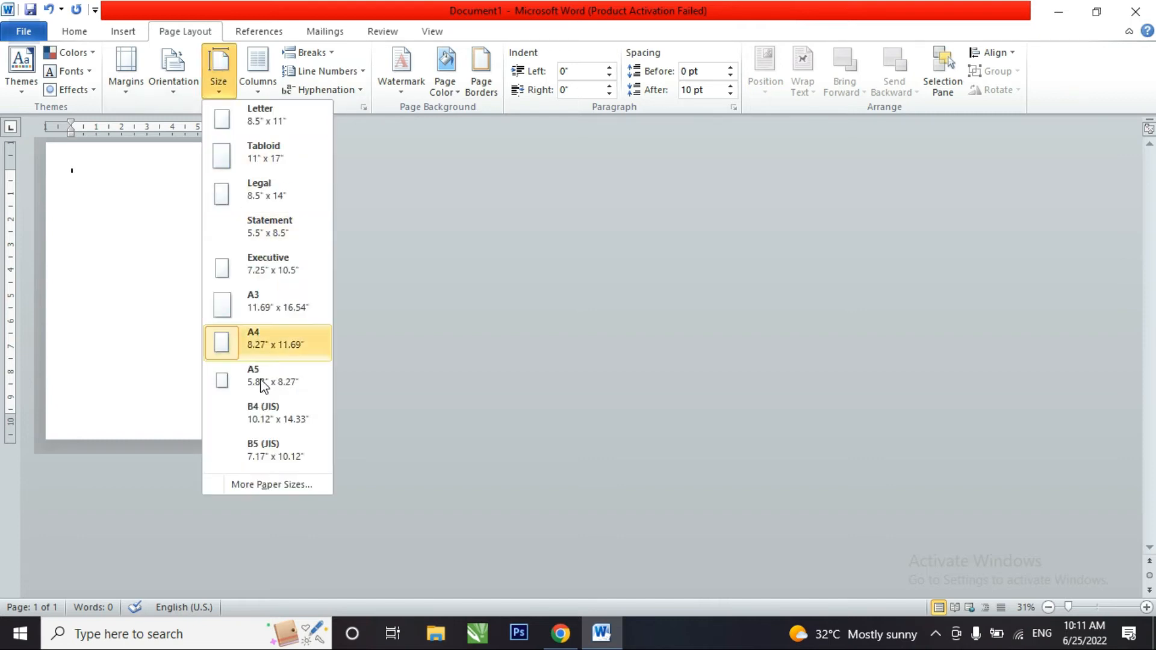
left_click(251, 485)
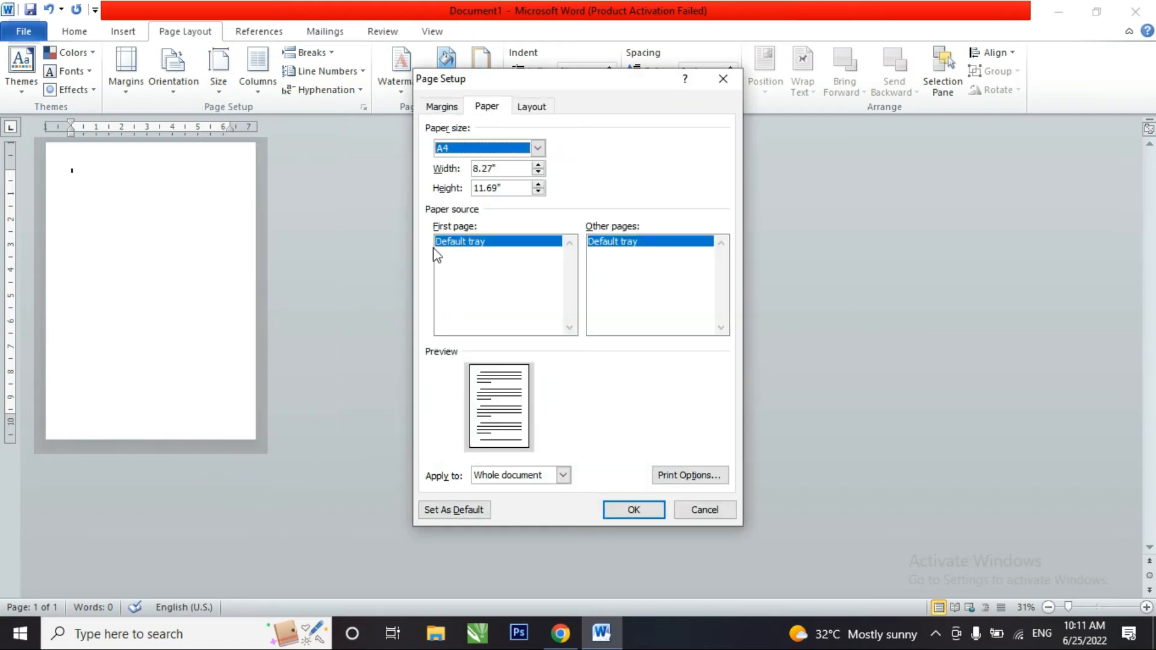
left_click(491, 149)
scroll(482, 176, "down", 3)
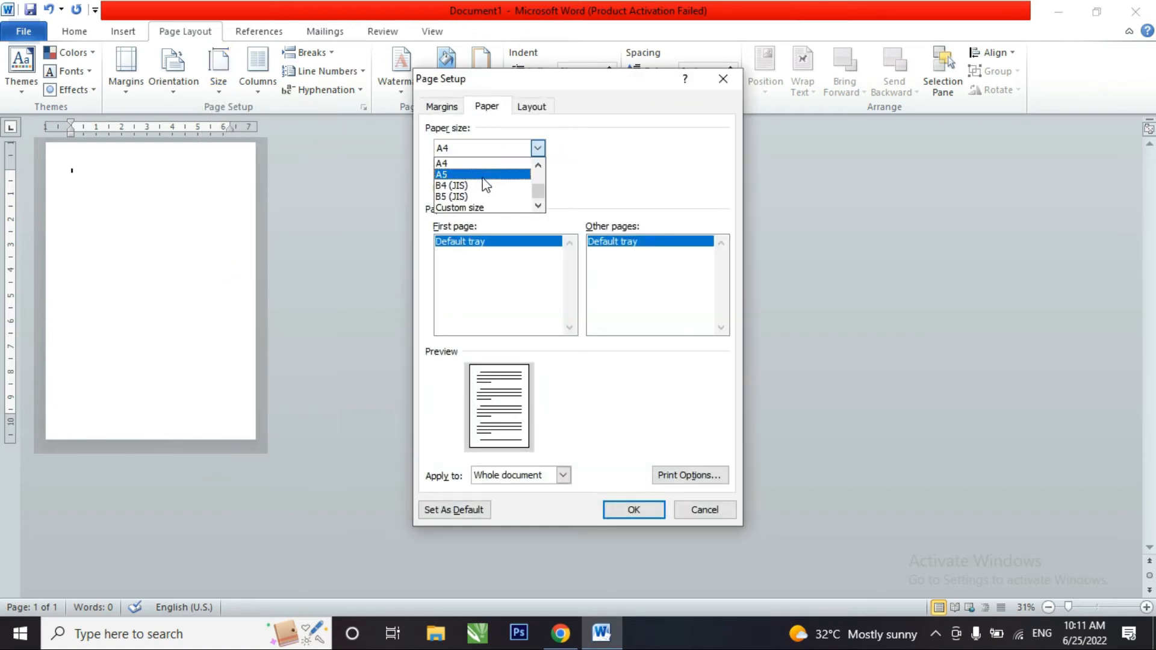
left_click(482, 208)
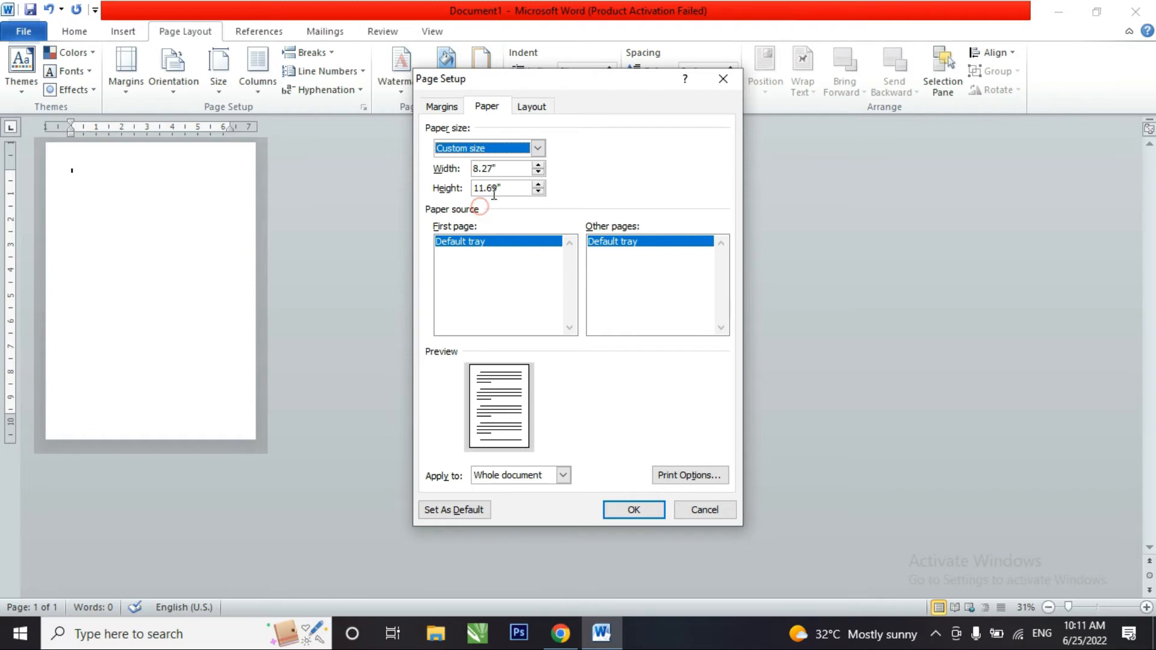
double_click(512, 169)
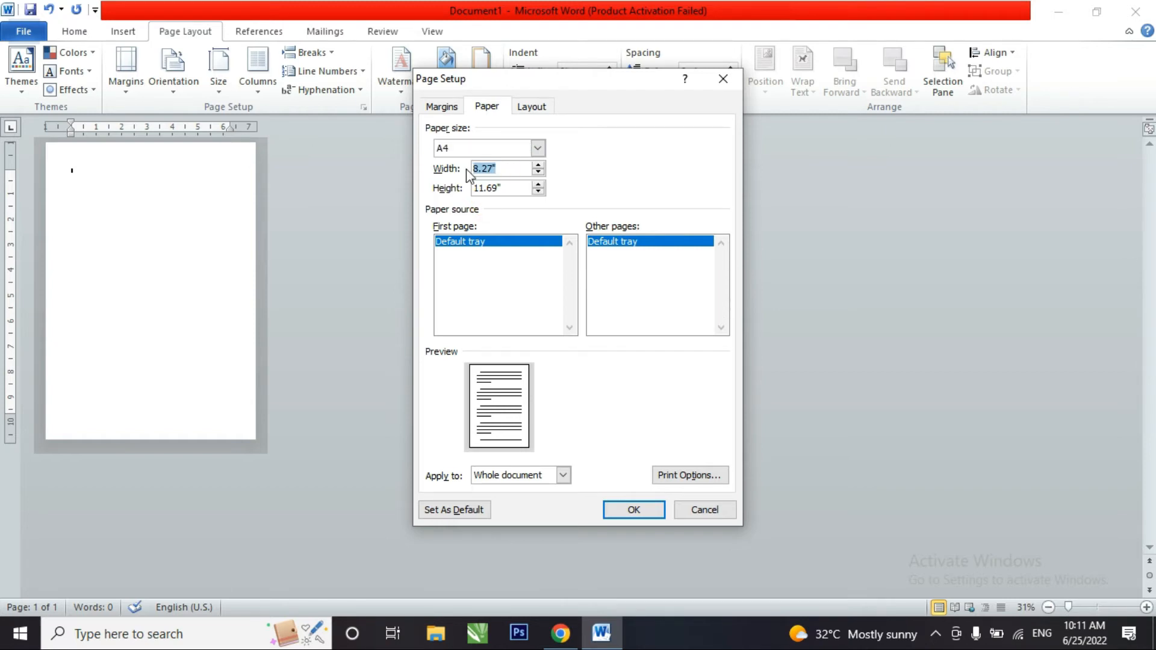
left_click(486, 153)
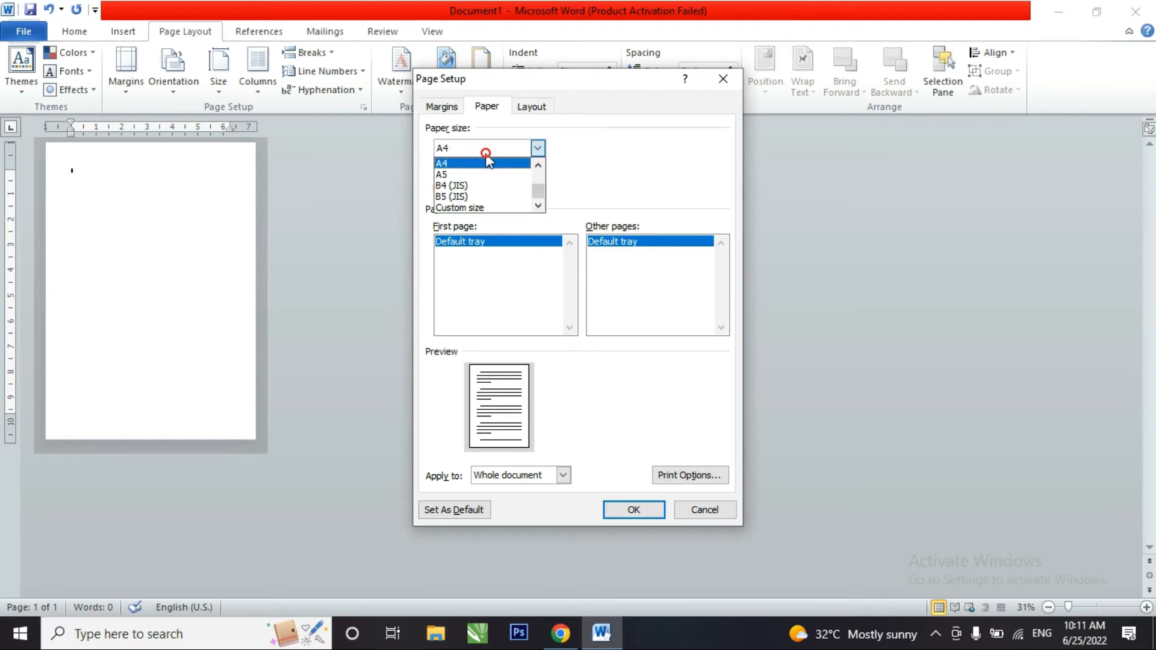
left_click(487, 208)
- Set the custom paper's width to 8.5 and height to 13 inches, and apply it to the whole document
left_click_drag(512, 169, 479, 169)
key("BackSpace")
key("BackSpace")
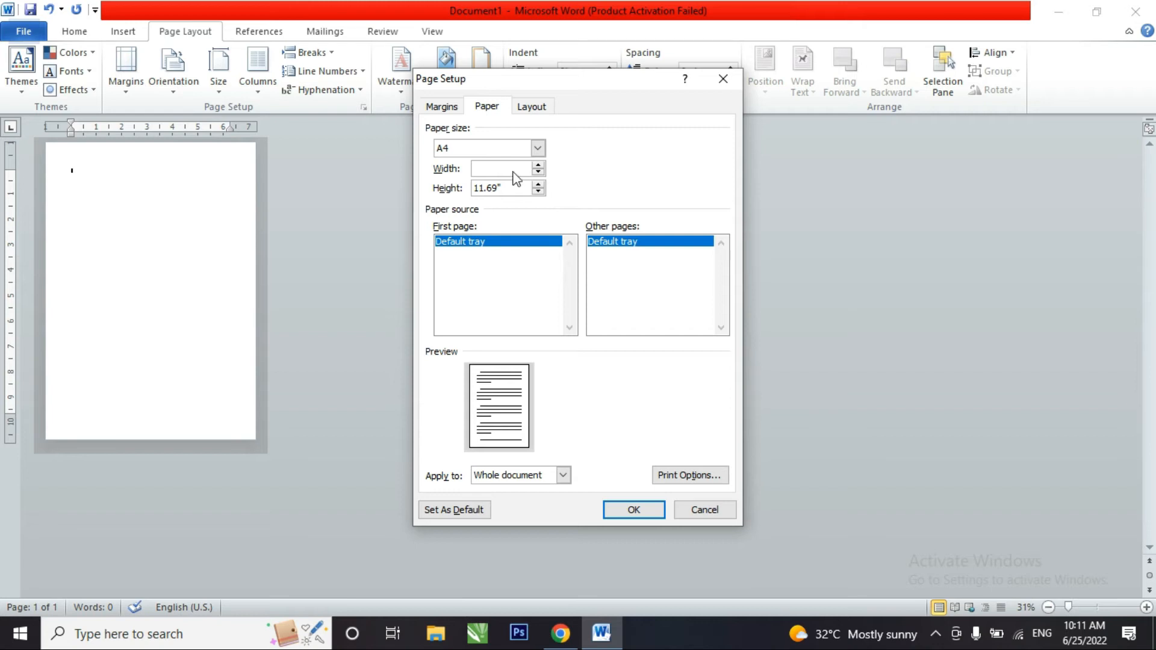
type("8.5")
key("Tab")
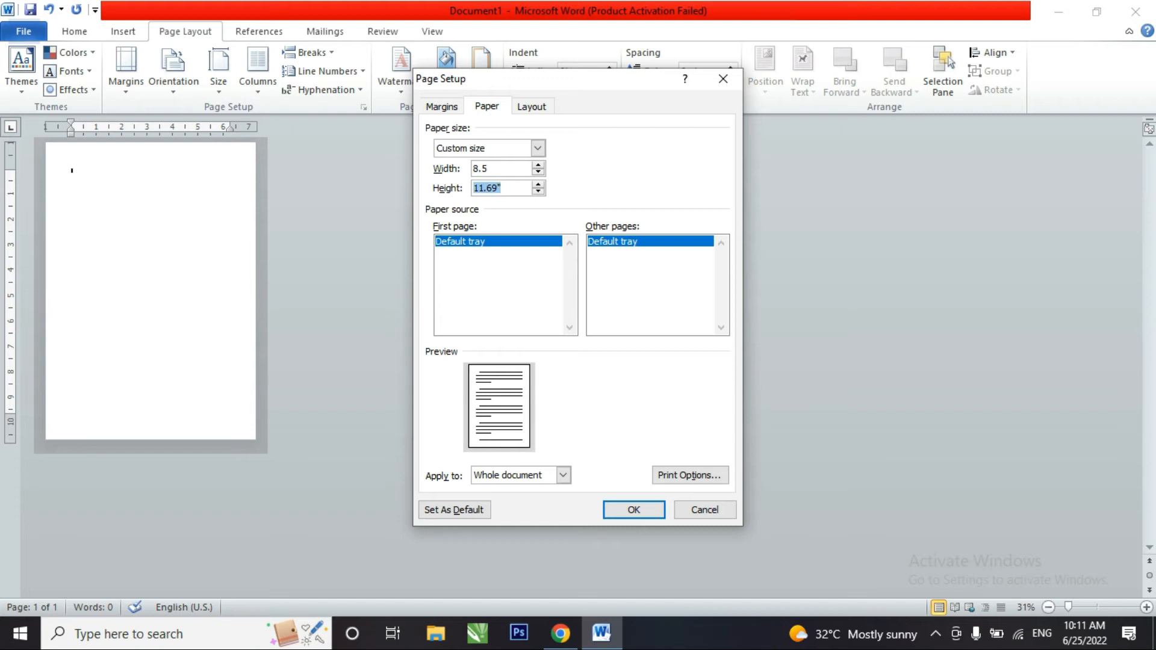
type("13")
left_click(646, 511)
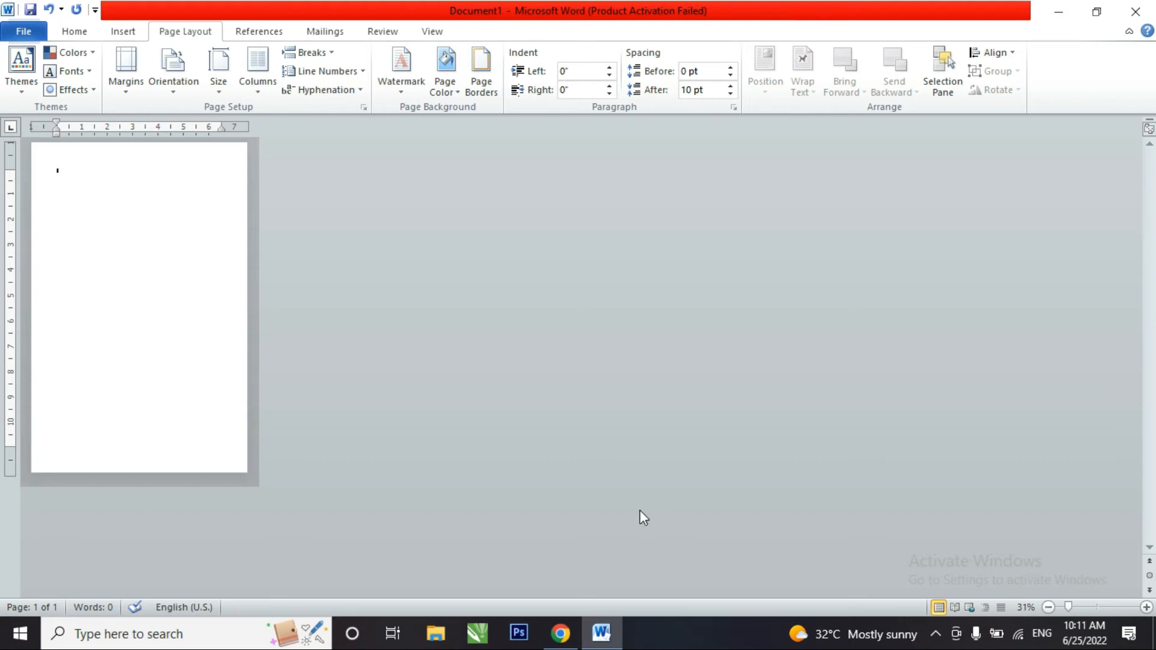
- Enter about two lines of random placeholder text at the start of the page, with a space separating "fdx" from "hgo"
scroll(635, 516, "up", 5, "ctrl")
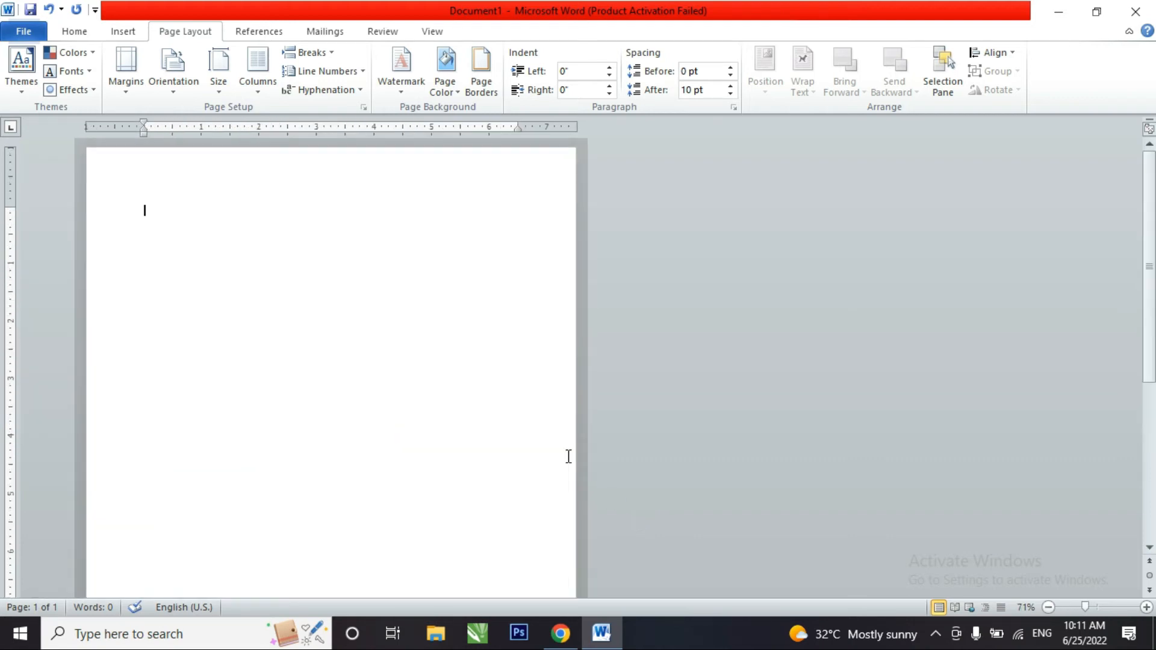
scroll(566, 460, "up", 1, "ctrl")
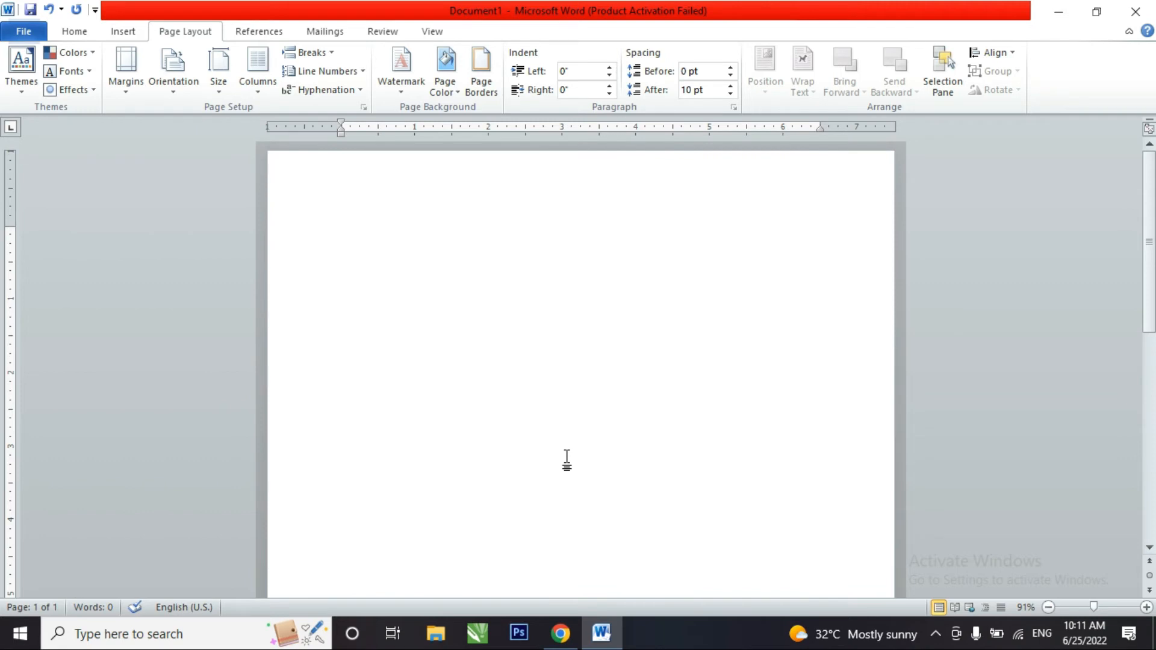
type("Hdsfgjhdfjghd djhgojdhfog fdoighdfoghaofdsj gojdhogjhdo[jg hofdsighofdsofdshgoifdhg ogjfdhgoj")
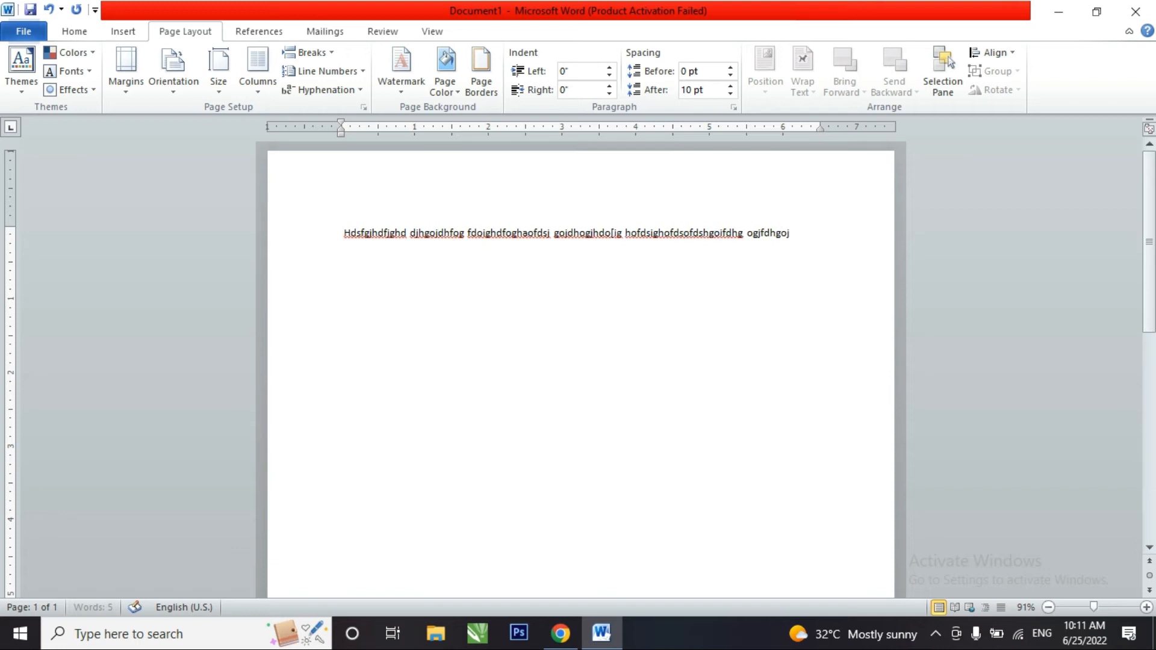
type("fdxhgo fdsjghdsofjhgofds gojjfdsh ojhgojdsfhgofdhg dojho")
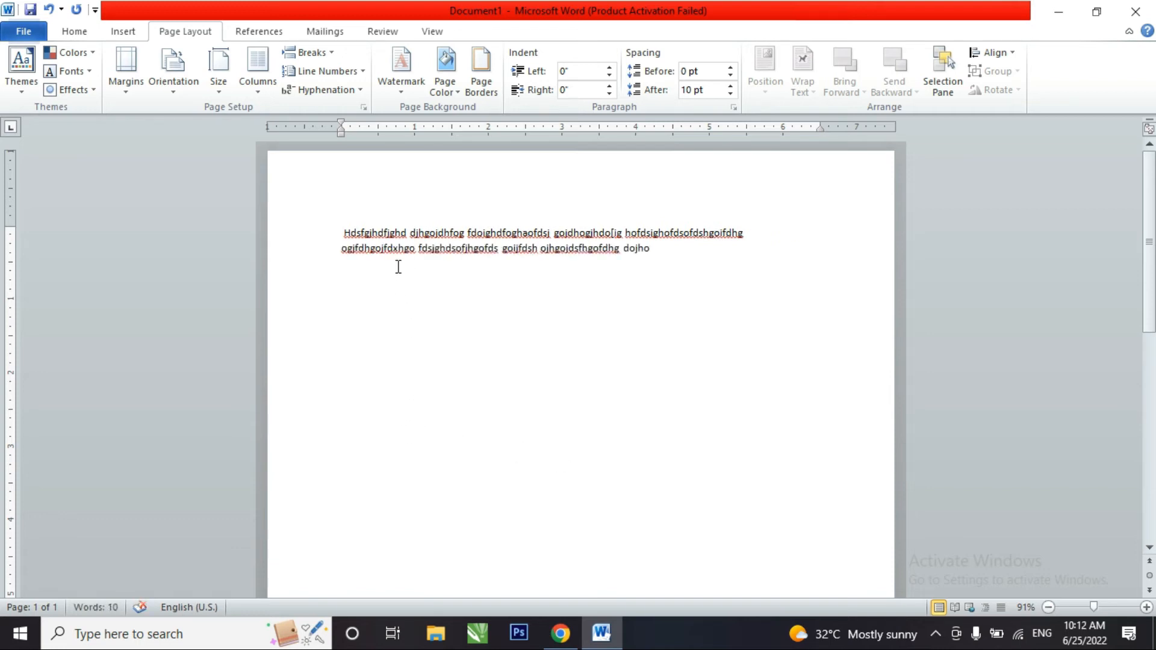
left_click(396, 252)
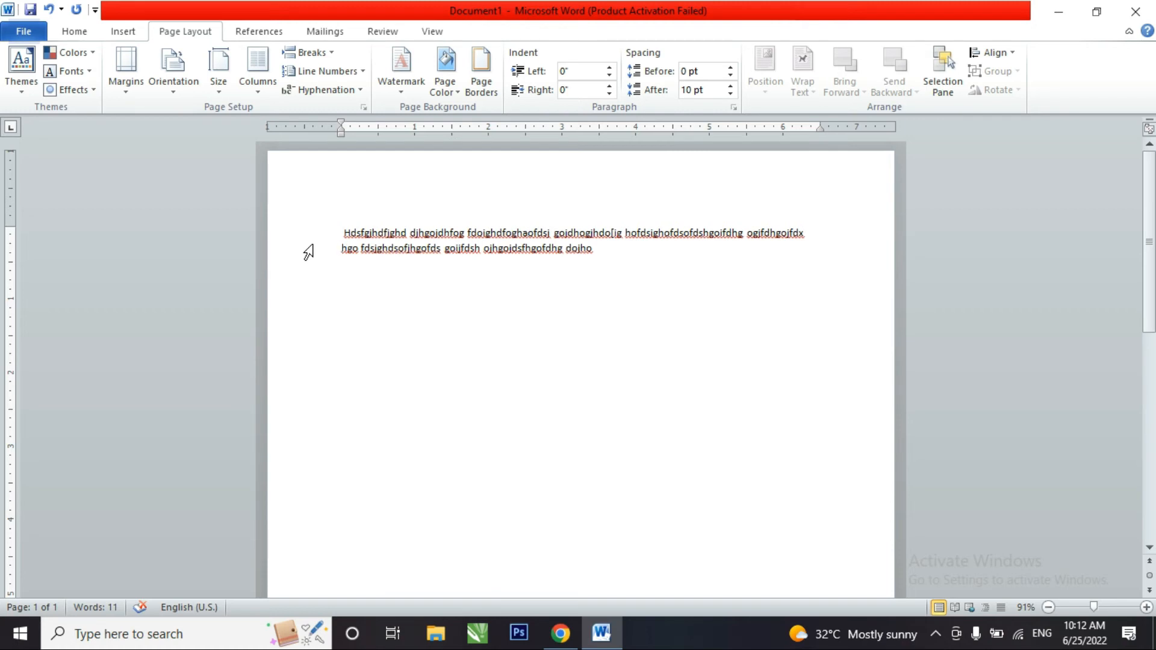
- Set custom page margins of 0.5" for the top, bottom and right sides, and apply them to the whole document
left_click(127, 77)
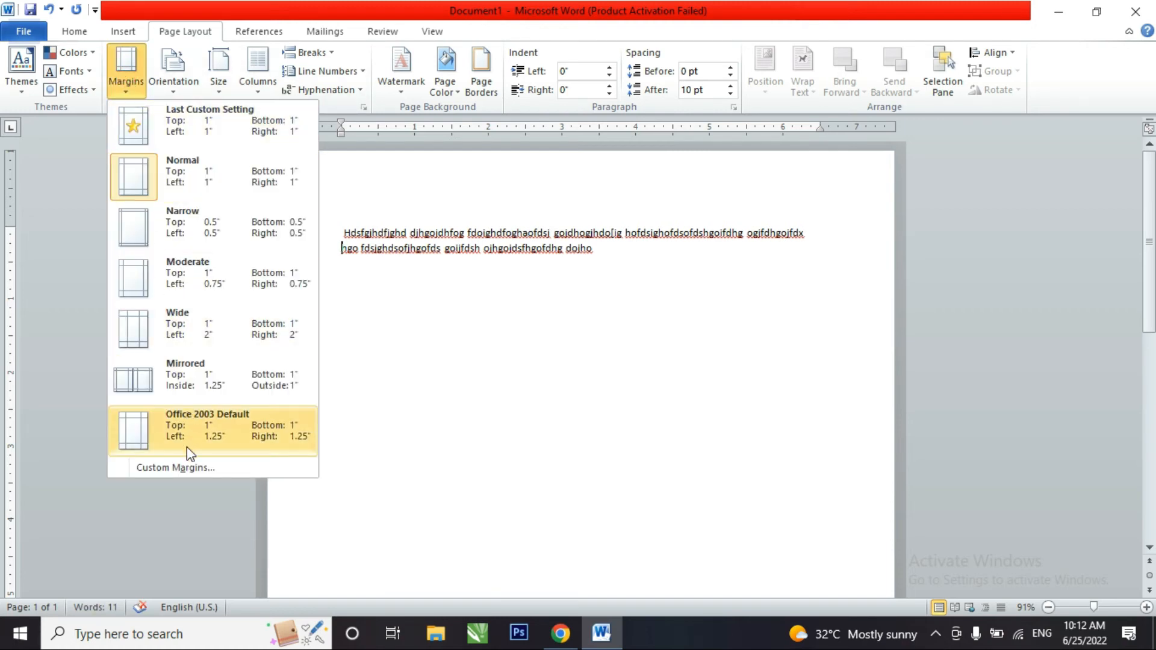
left_click(192, 469)
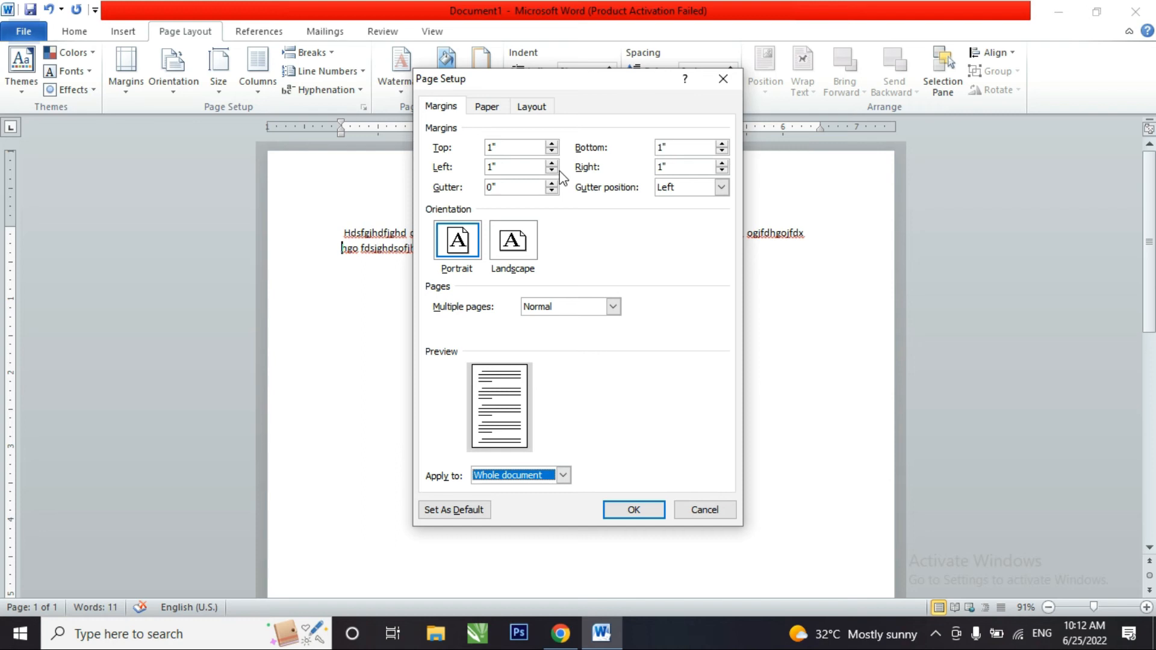
left_click(511, 147)
type("0.5")
key("Tab")
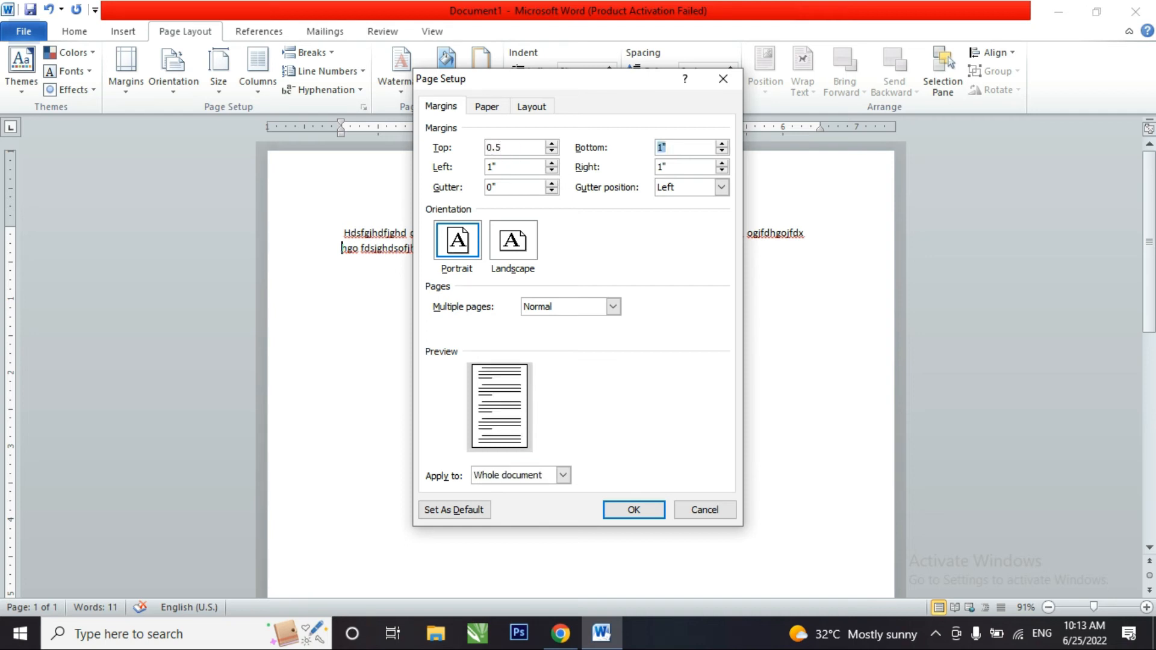
type("0.5")
key("Tab")
left_click(687, 167)
key("BackSpace")
key("BackSpace")
type("0.5")
left_click(647, 507)
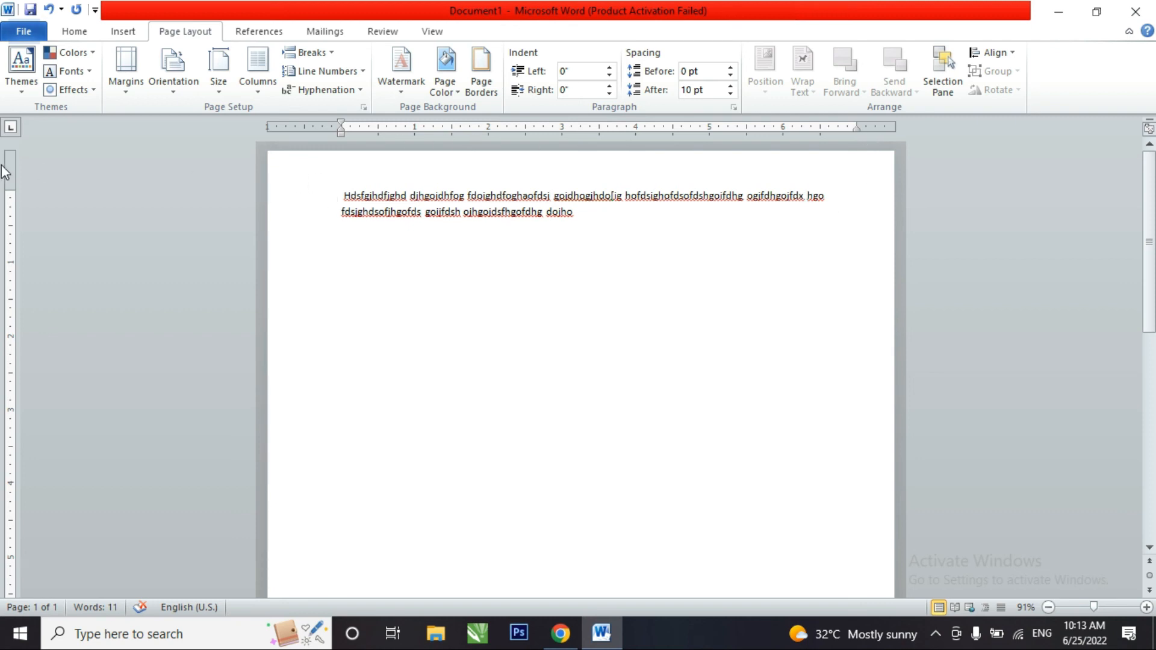
- Reduce the top page margin to 0.2" through the custom margin settings
scroll(111, 518, "down", 10)
scroll(395, 377, "up", 10)
left_click(125, 66)
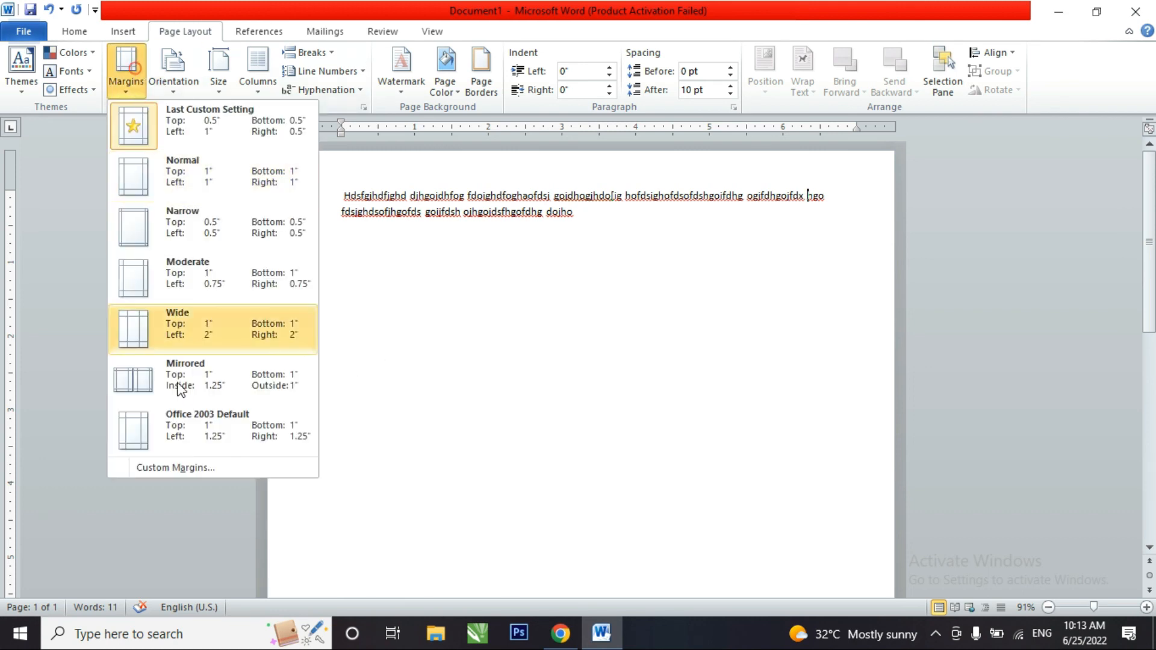
left_click(198, 475)
left_click(522, 150)
key("BackSpace")
key("BackSpace")
type("2")
key("Return")
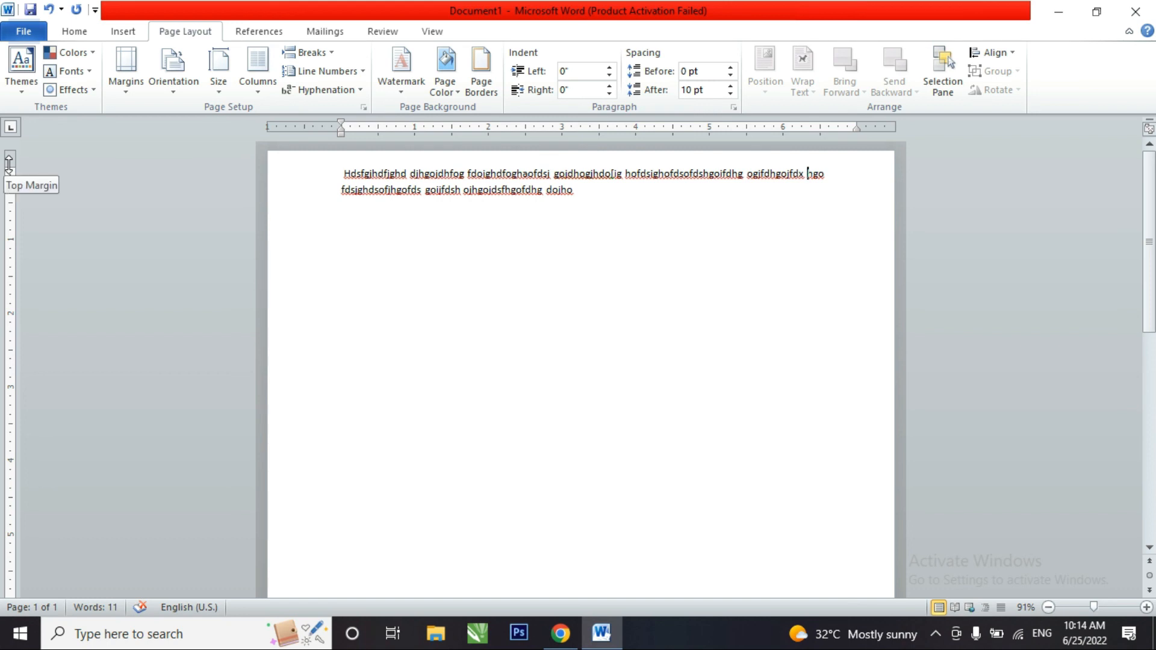
- Adjust the page margins directly on the rulers to about 0.6" at the top, 0.4" on the left and 0.25" on the right
left_click_drag(10, 164, 11, 193)
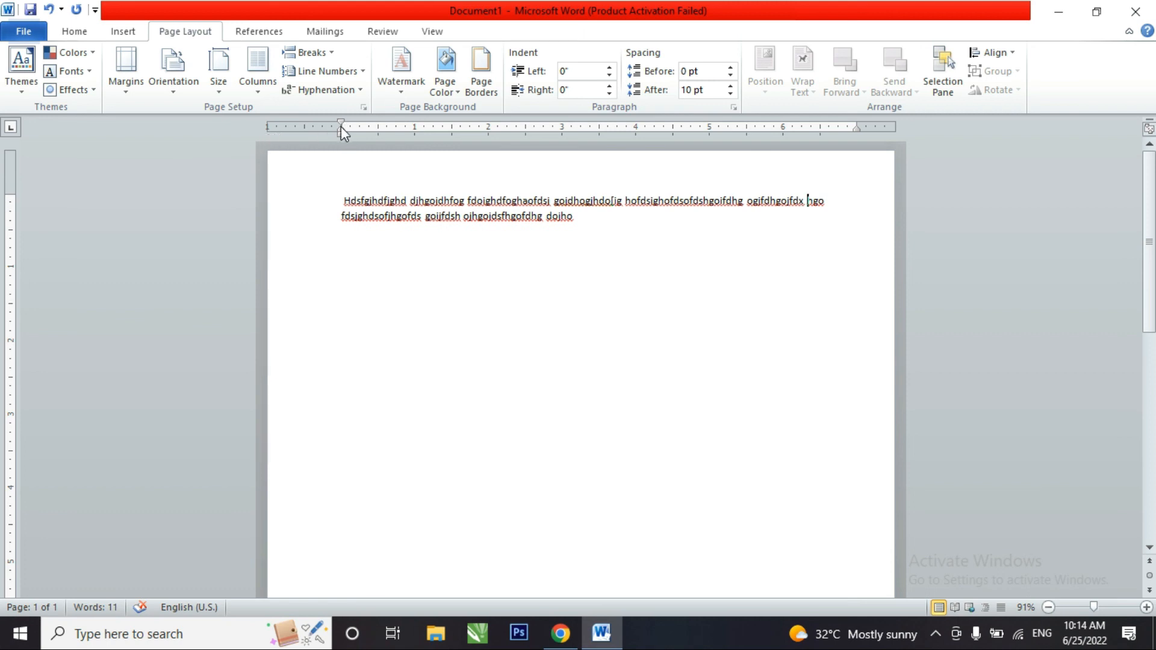
left_click_drag(341, 125, 312, 125)
left_click_drag(313, 124, 298, 124)
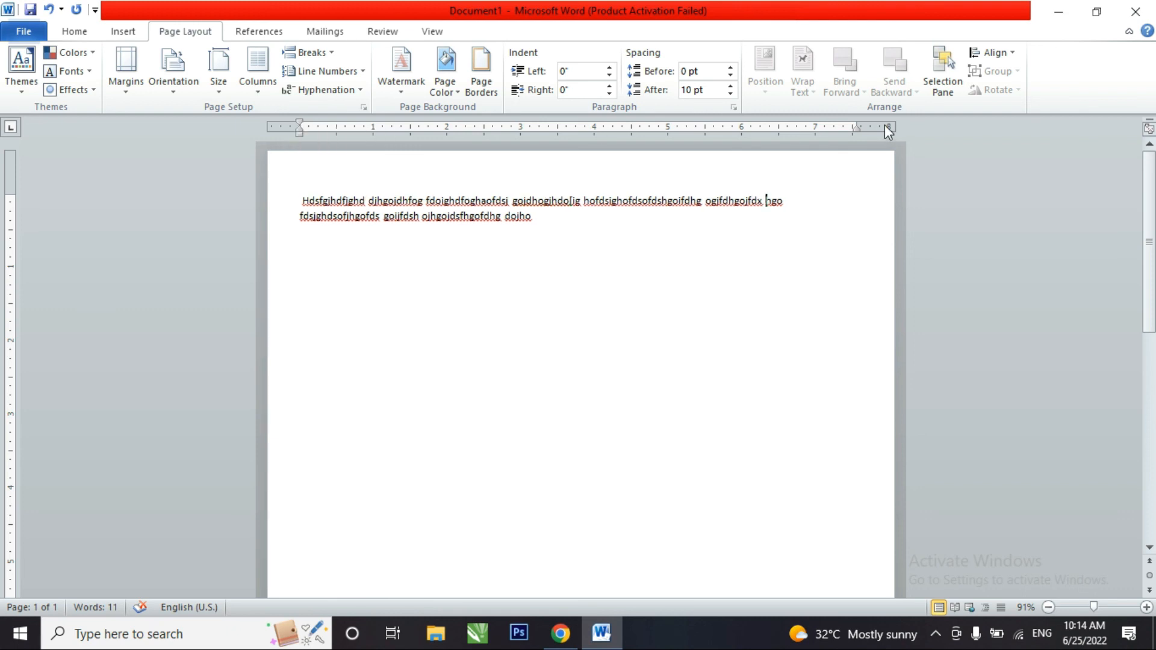
left_click_drag(858, 122, 877, 125)
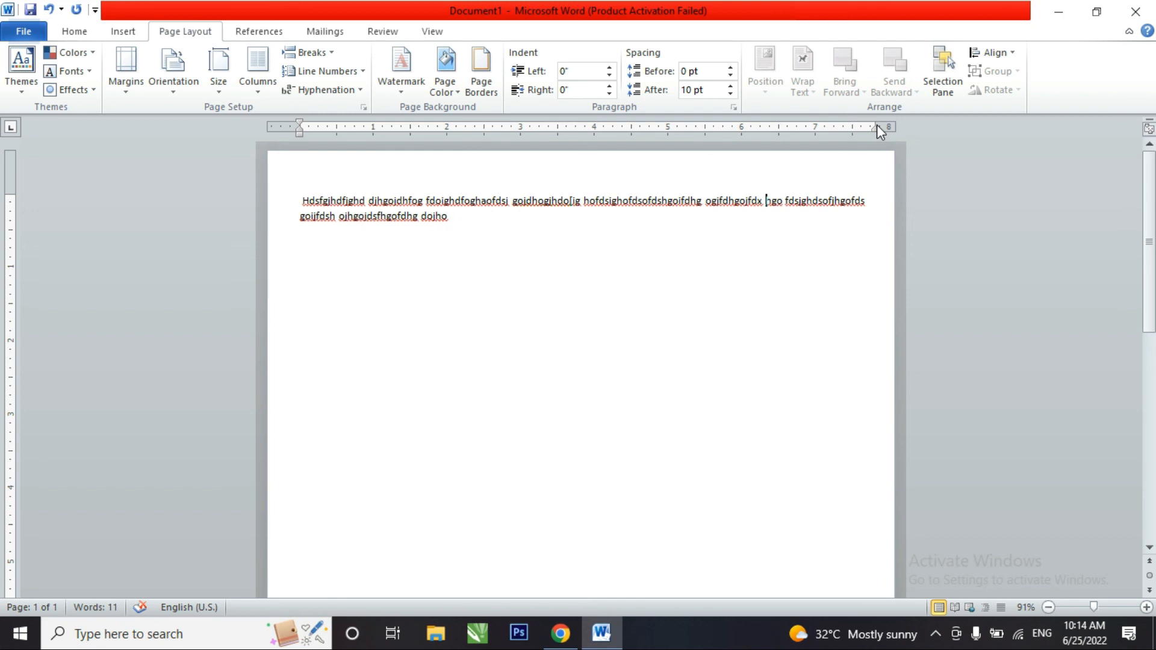
scroll(56, 570, "down", 10)
scroll(56, 569, "down", 1)
left_click(15, 549)
scroll(408, 394, "up", 11)
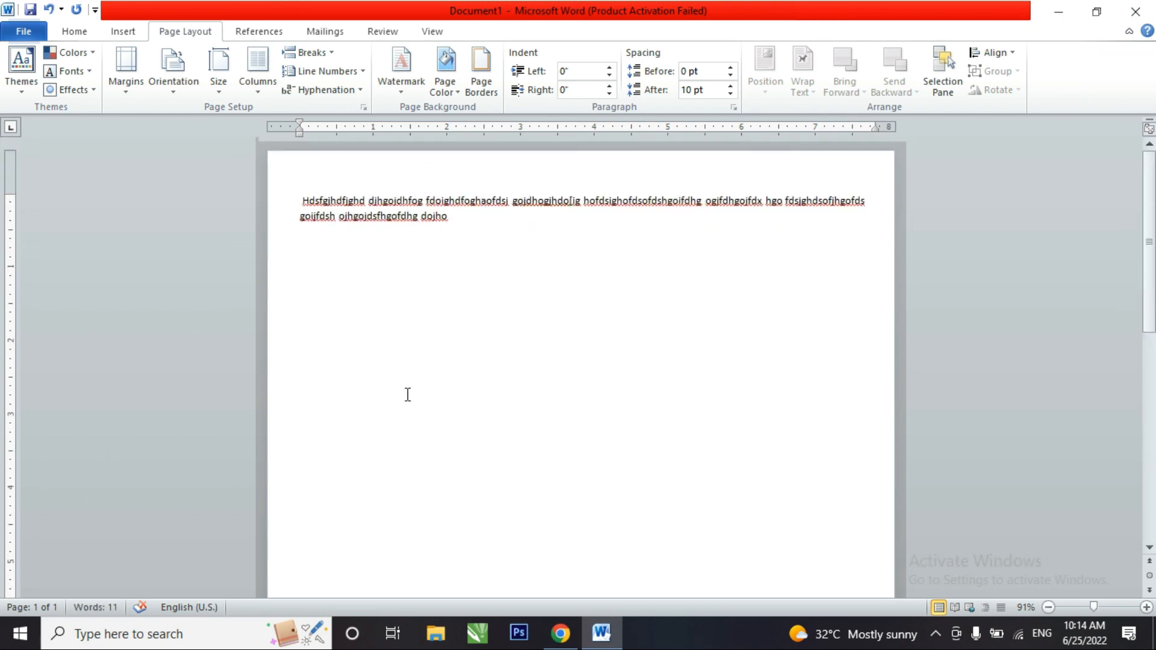